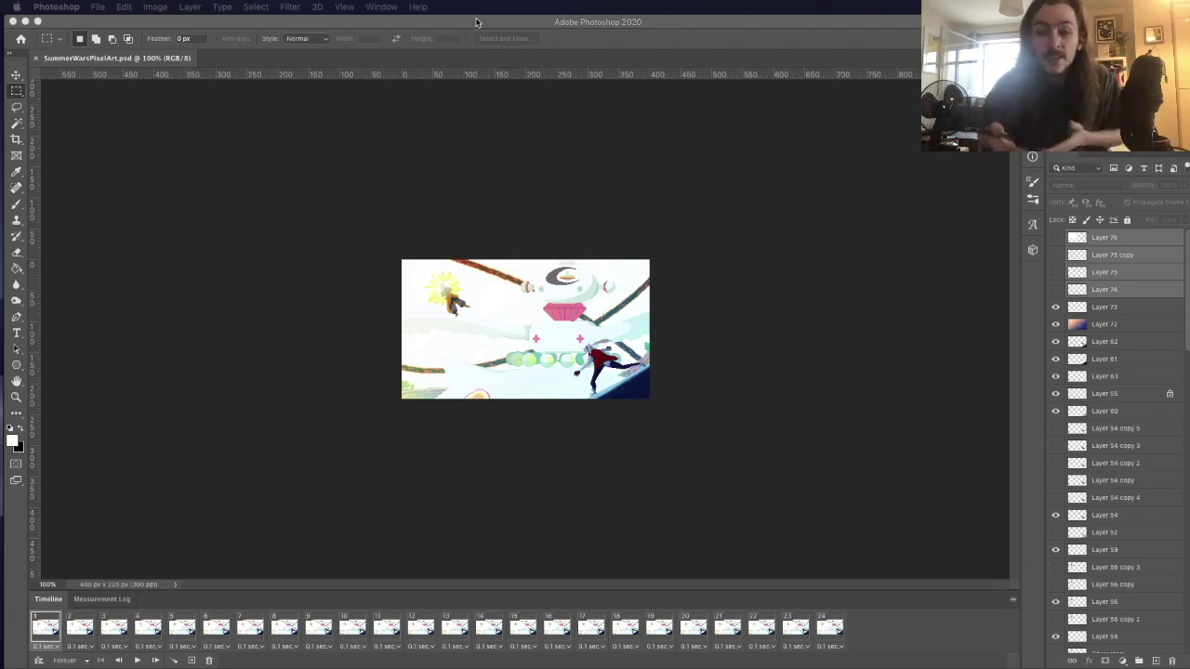
Stop the running animation and rewind it to the first frame.
left_click(138, 660)
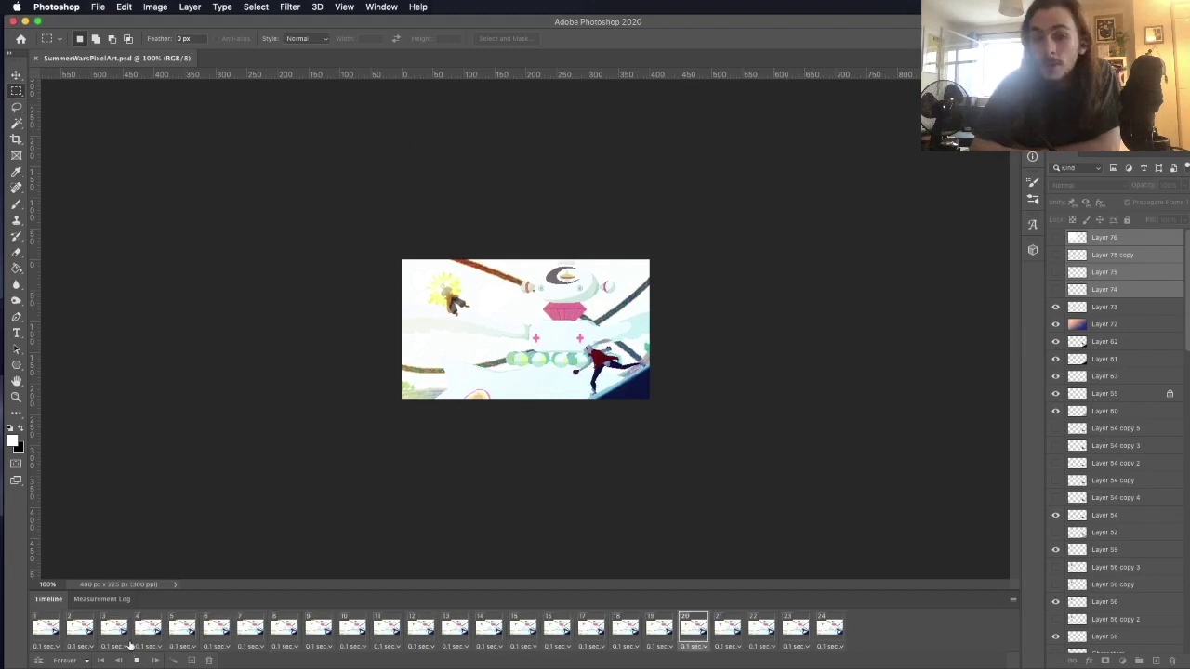
left_click(137, 659)
left_click(48, 630)
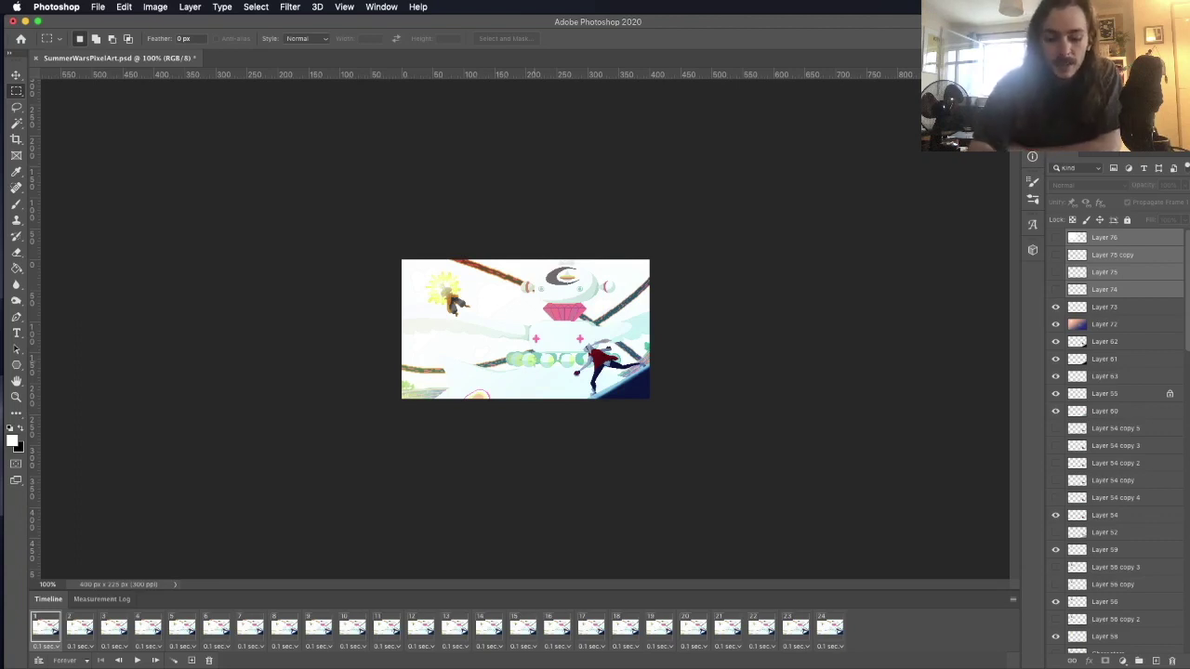
Zoom the canvas to 300%, then play the animation from frame one and stop it.
left_click(18, 400)
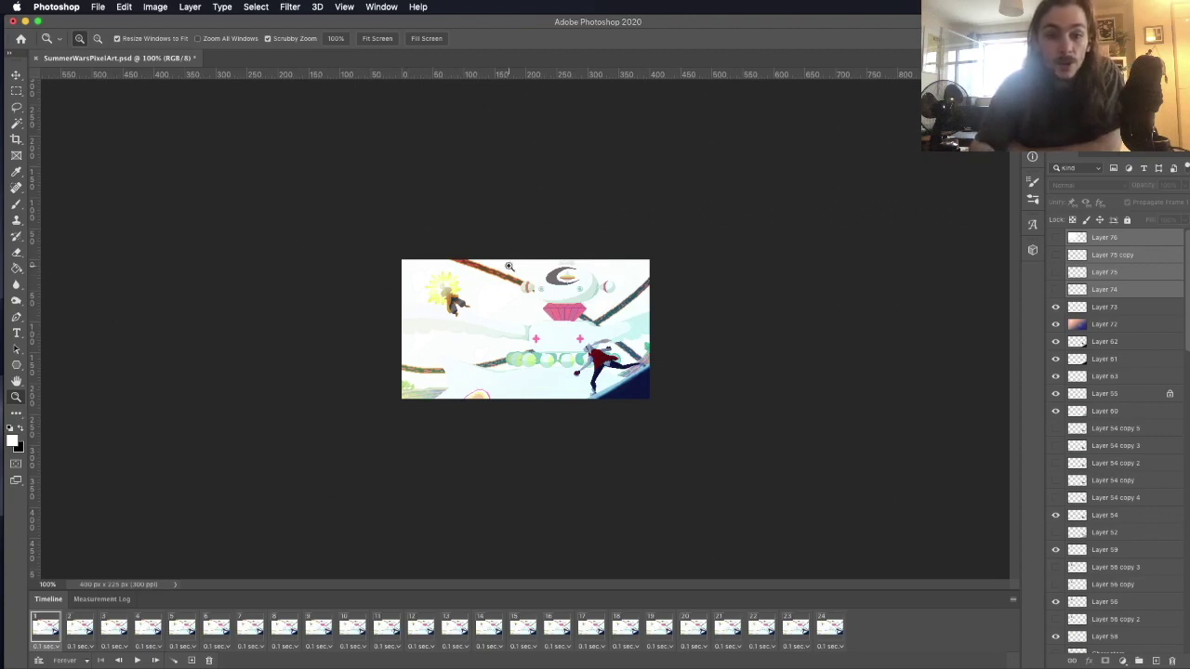
left_click_drag(543, 331, 626, 343)
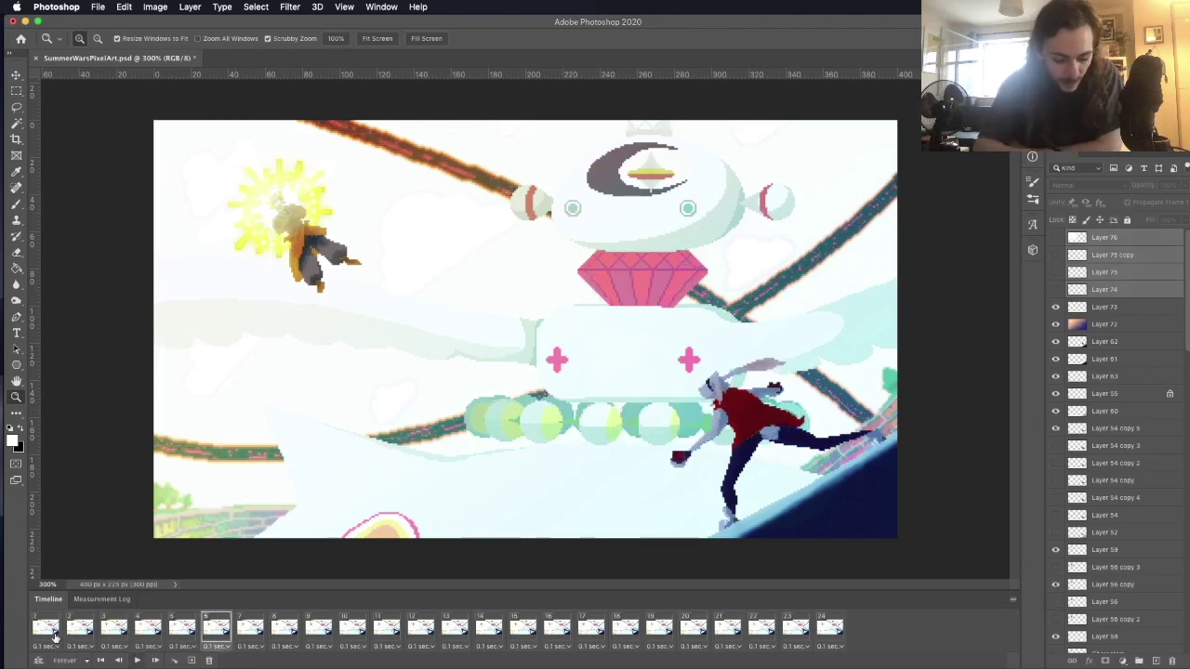
left_click(54, 633)
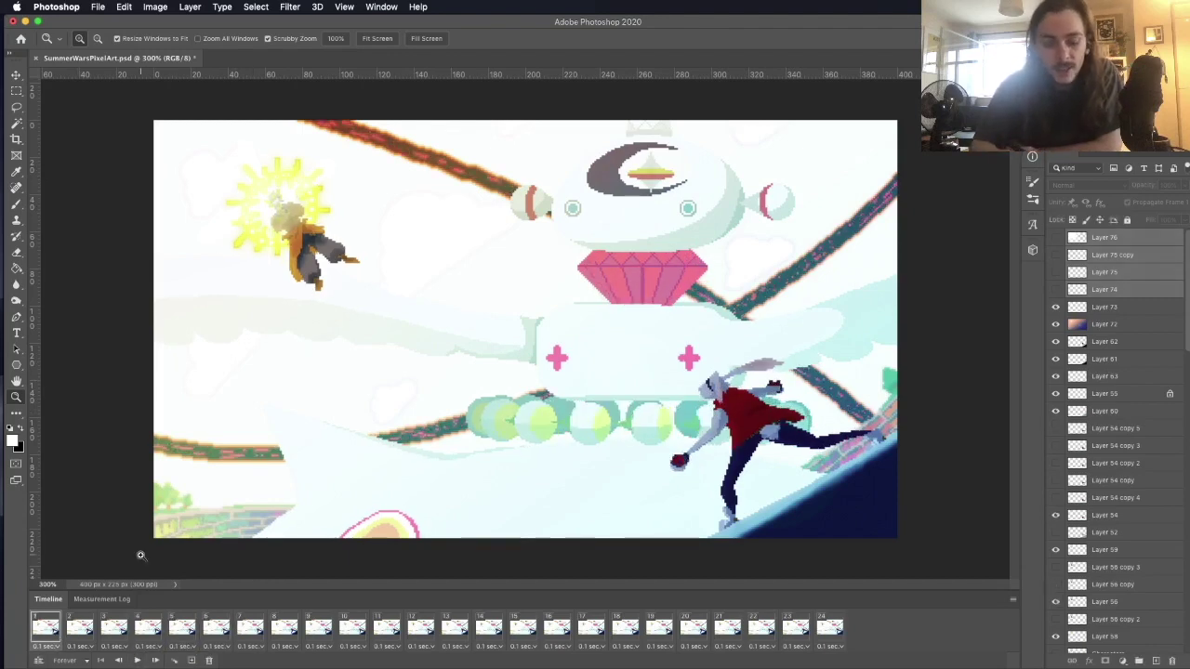
left_click(136, 660)
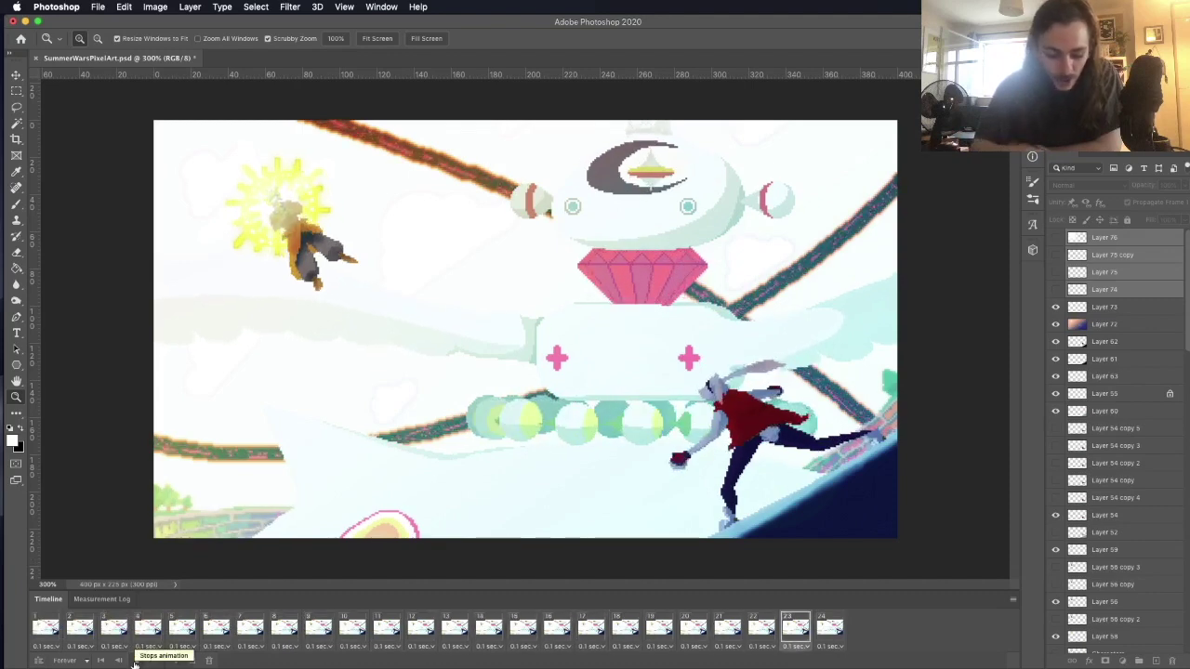
left_click(137, 660)
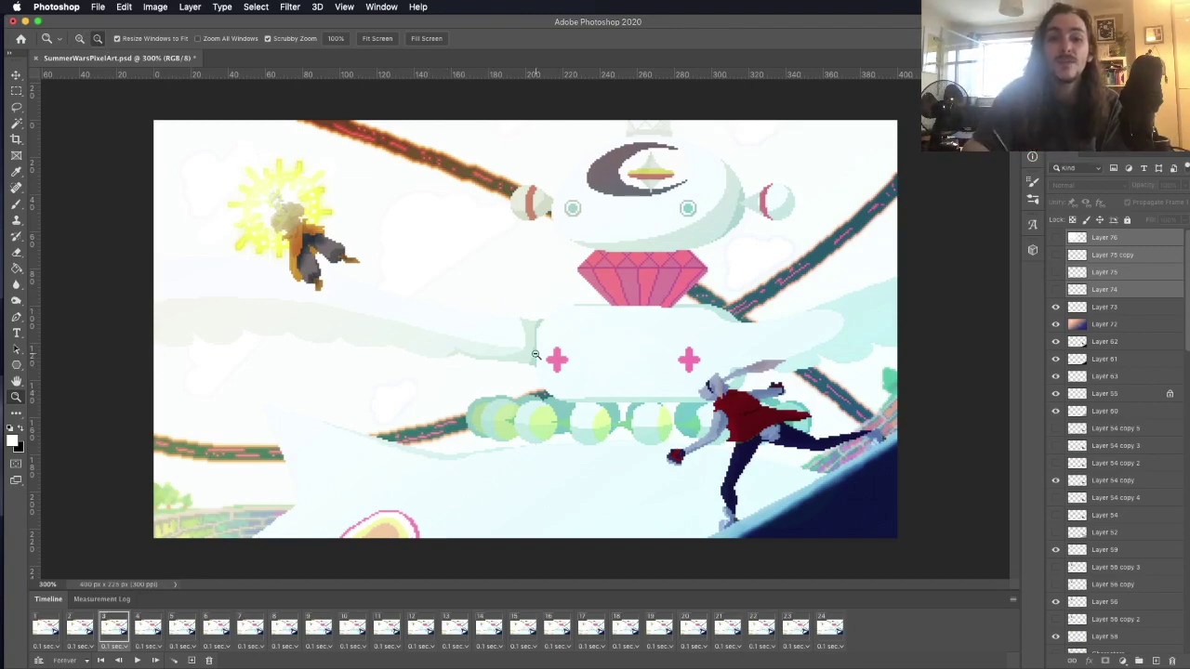
In Image Size, set the width to 1920 pixels so the height becomes 1080.
key("super+1")
left_click(154, 8)
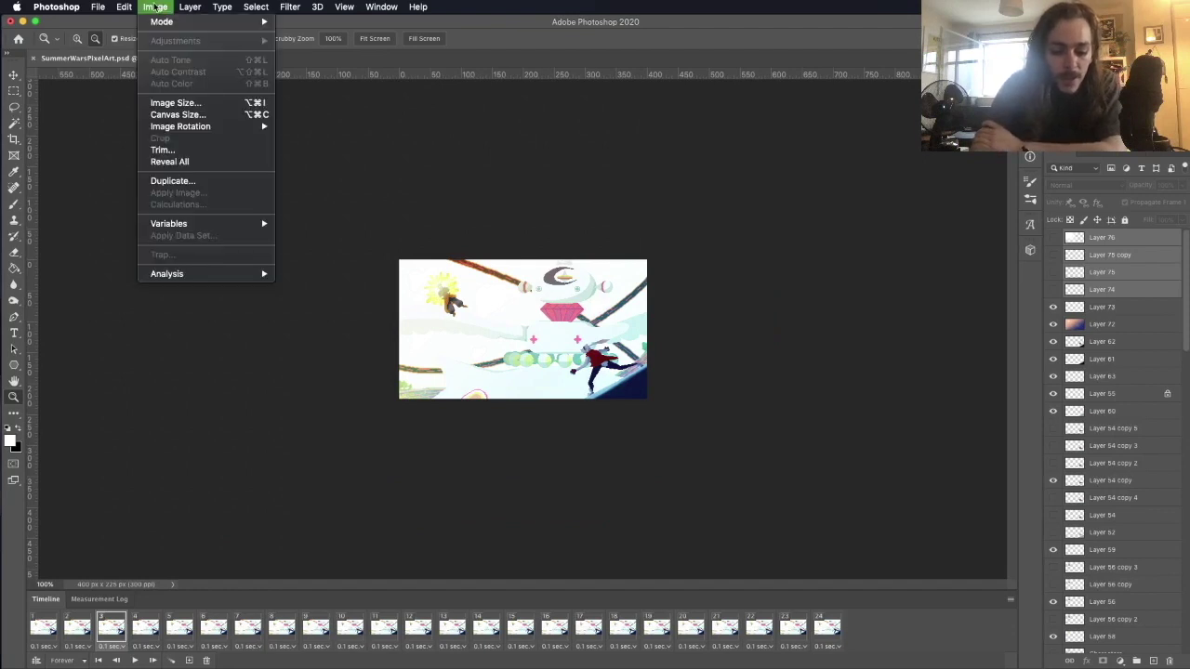
left_click(219, 105)
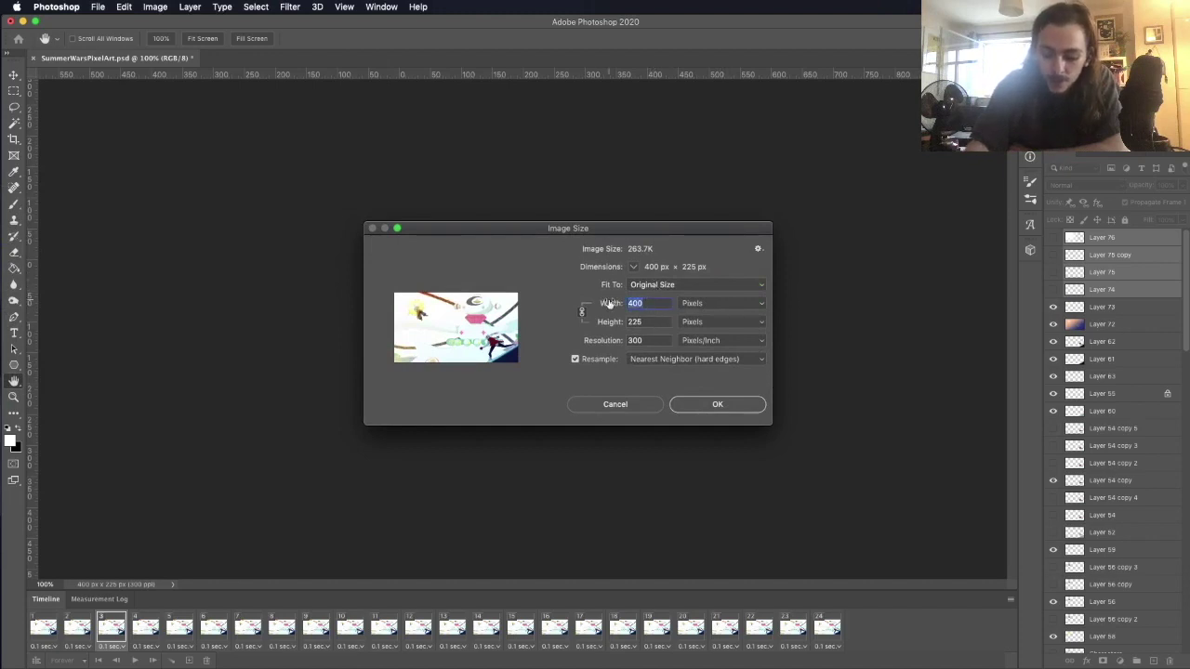
type("1920")
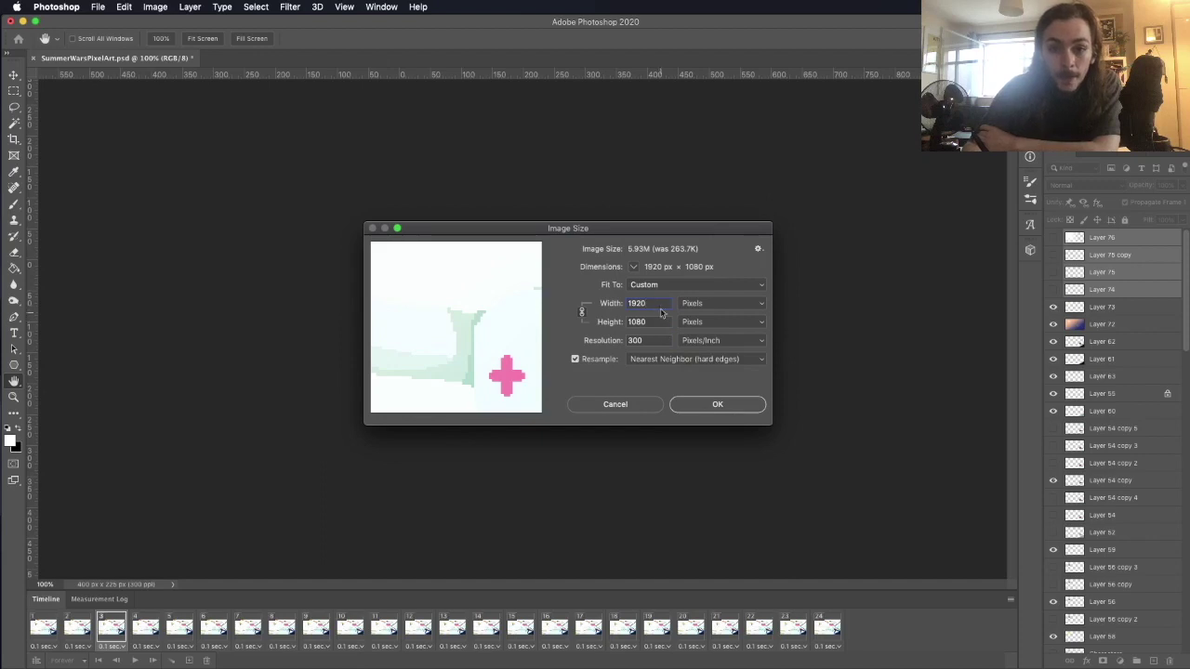
left_click(659, 321)
key("shift+Tab")
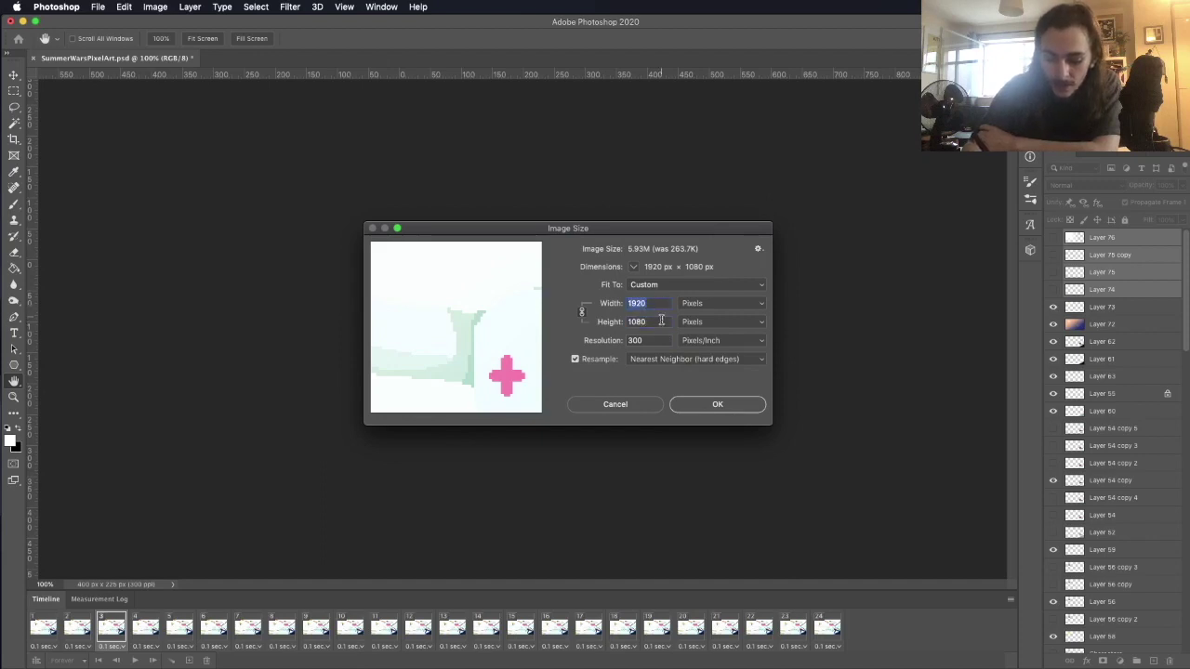
left_click(661, 322)
left_click(651, 303)
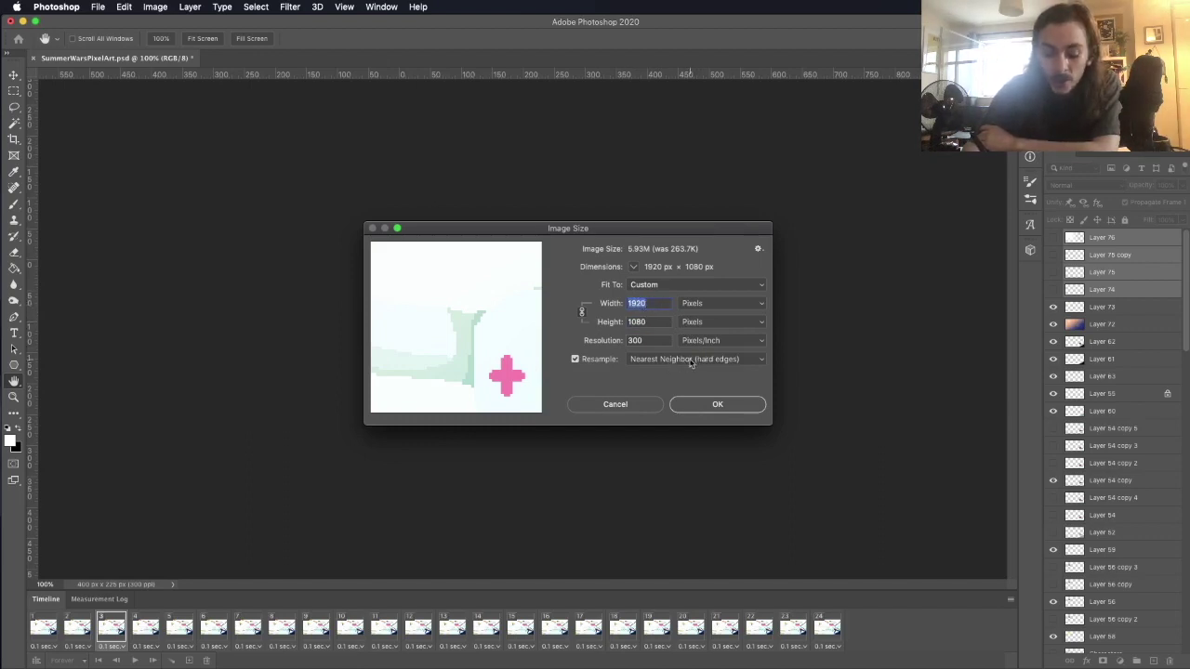
Choose Nearest Neighbor (hard edges) resampling and apply the 1920 × 1080 resize.
left_click(689, 361)
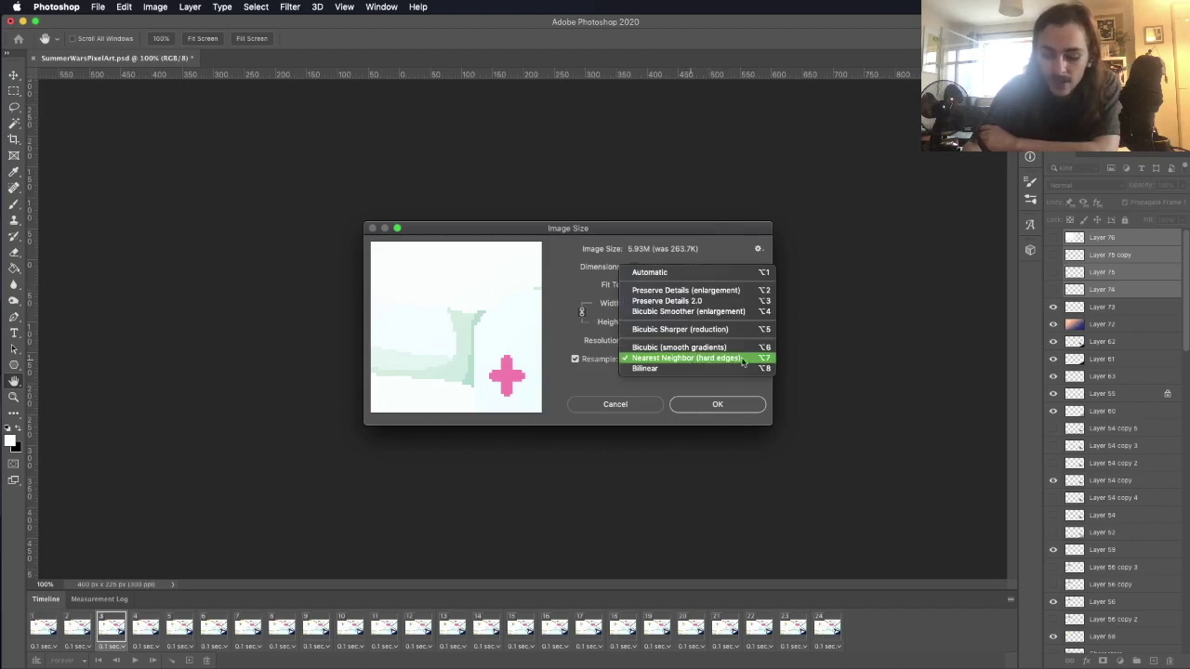
left_click(742, 363)
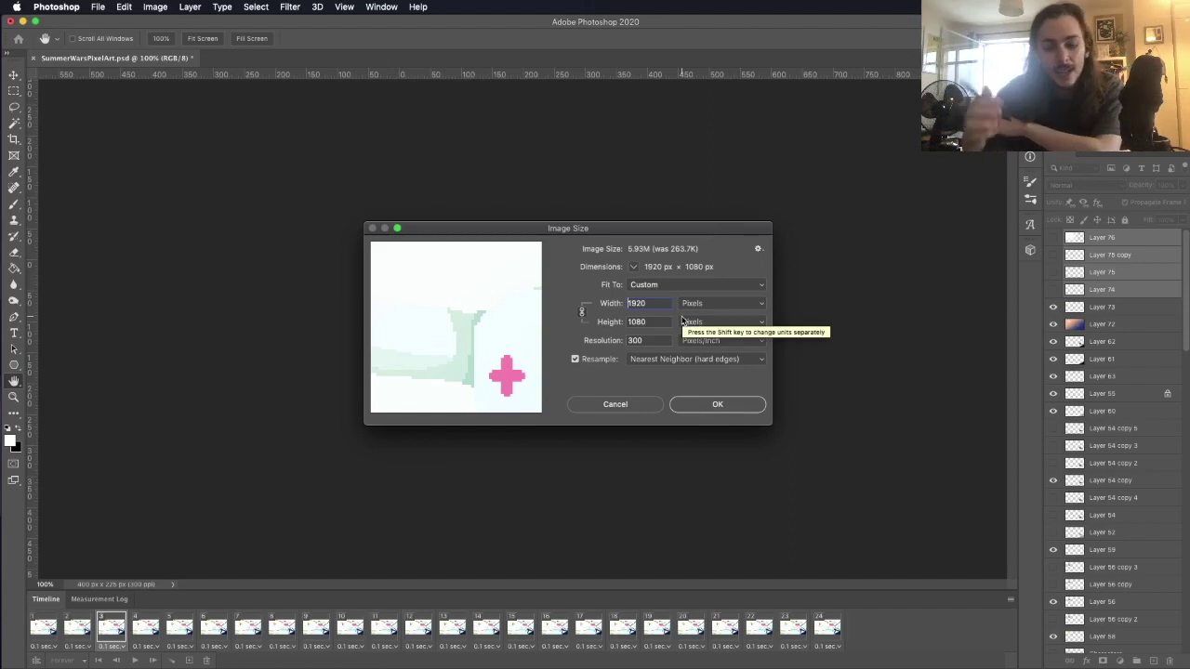
left_click(688, 359)
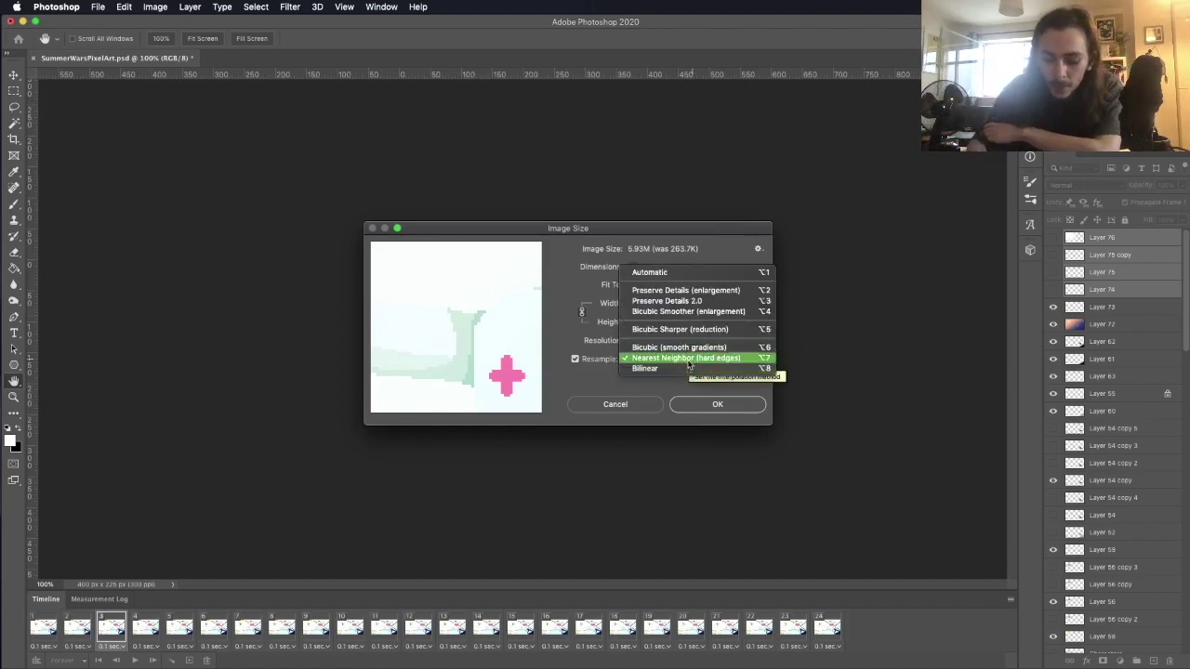
left_click(688, 359)
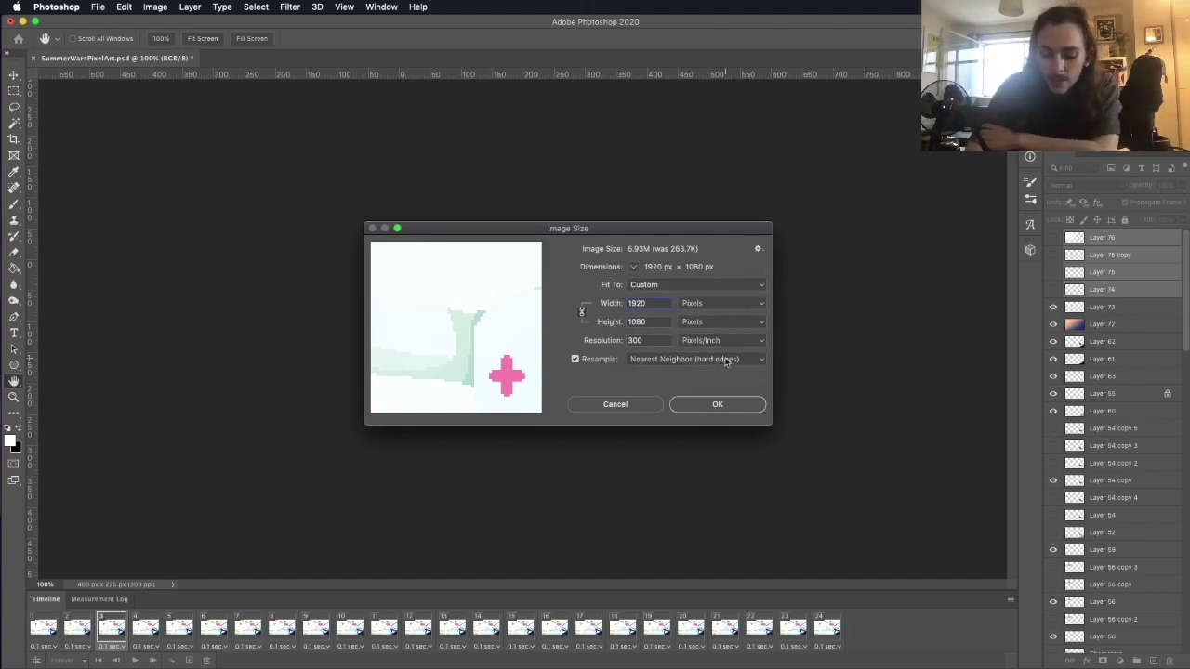
left_click(727, 363)
left_click(729, 359)
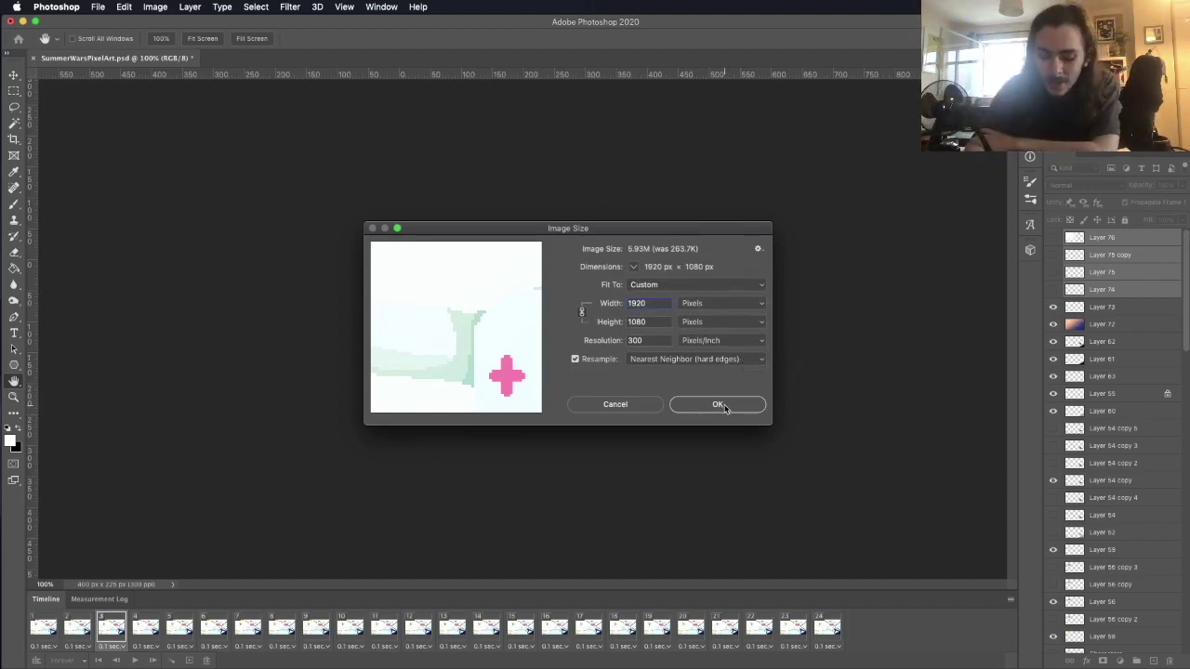
left_click(721, 404)
left_click(563, 256, "alt")
left_click(576, 288, "alt")
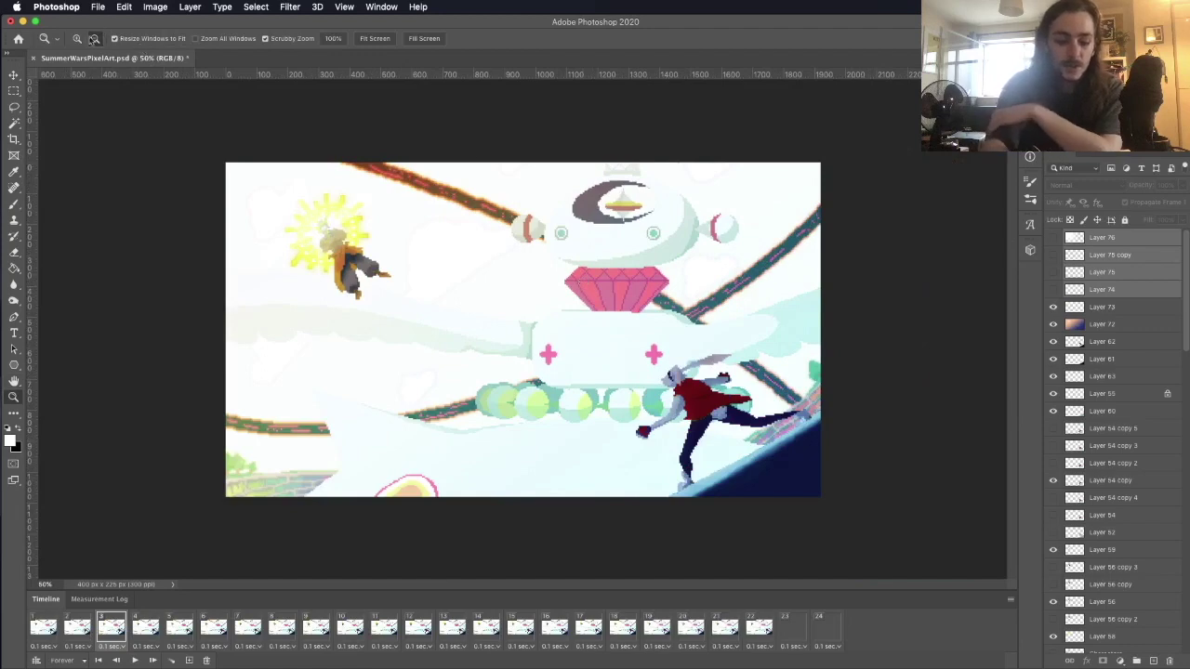
Zoom to about two-thirds view and open Render Video from File > Export.
left_click(492, 273)
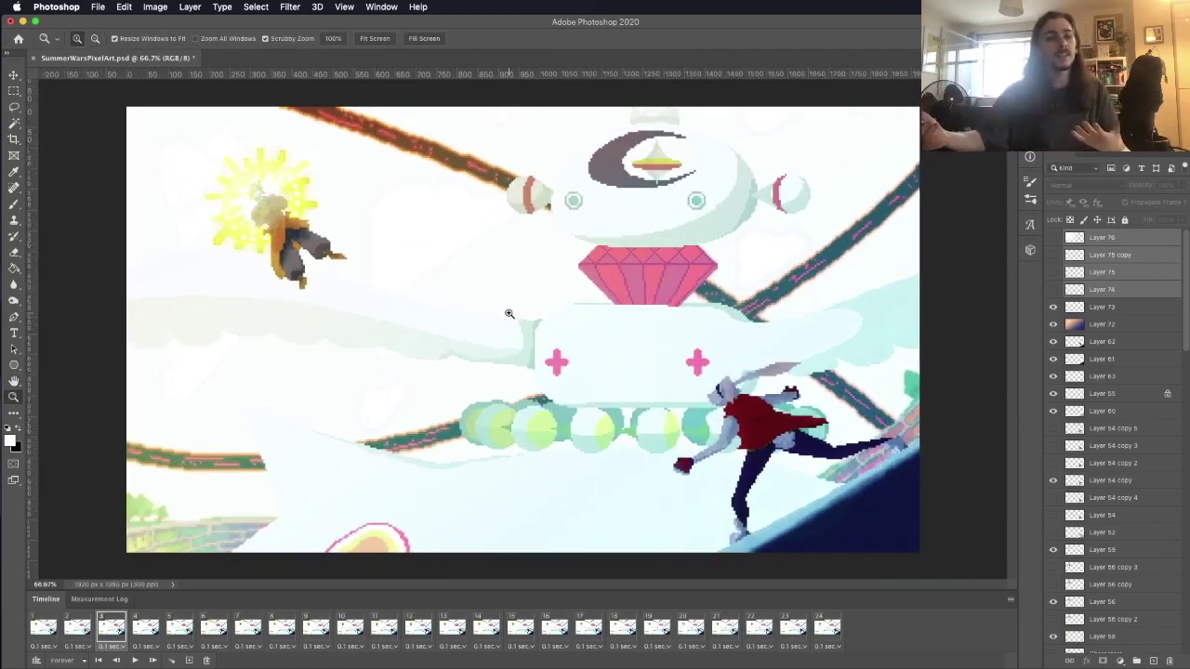
left_click(99, 7)
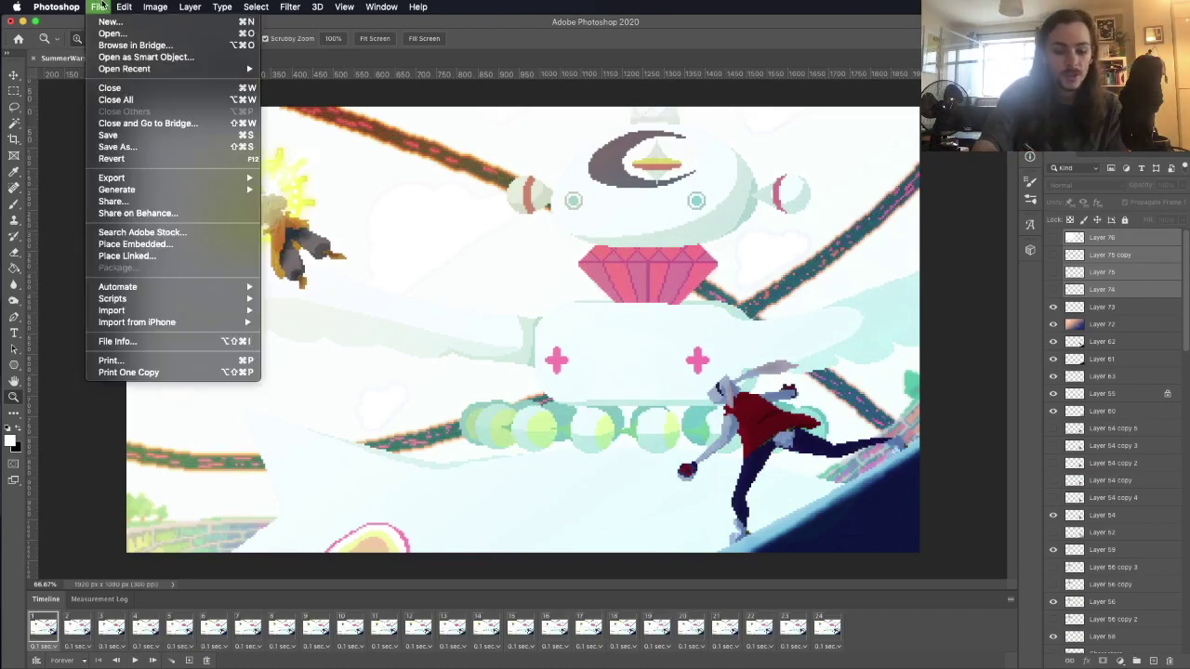
mouse_move(111, 177)
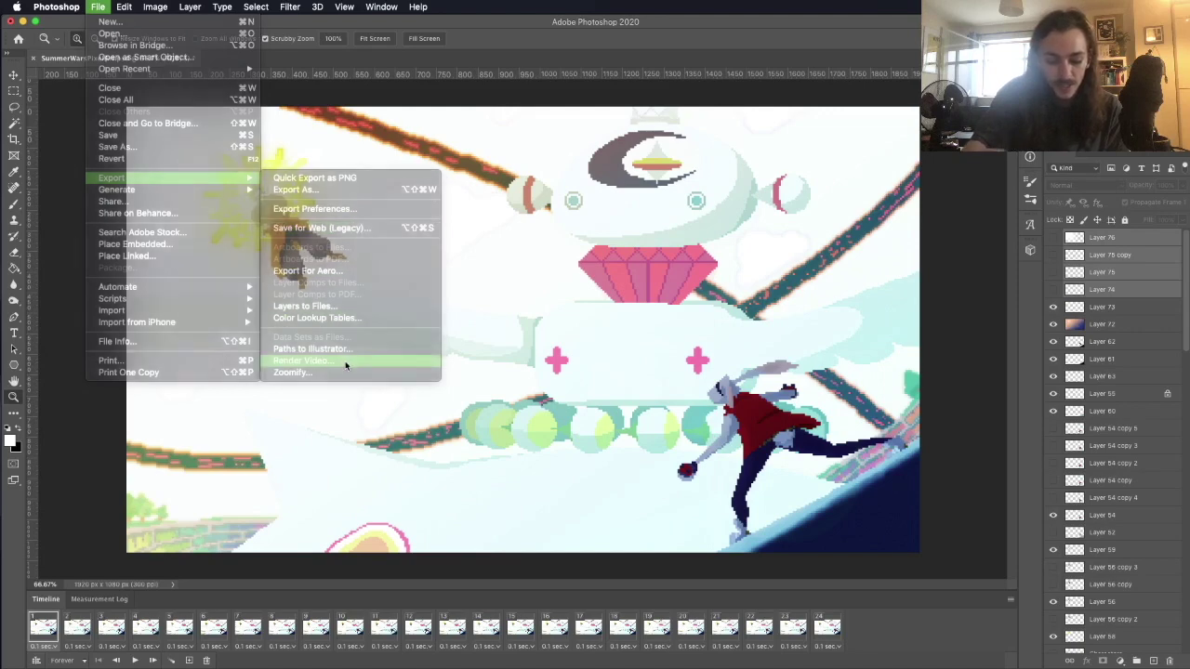
left_click(343, 360)
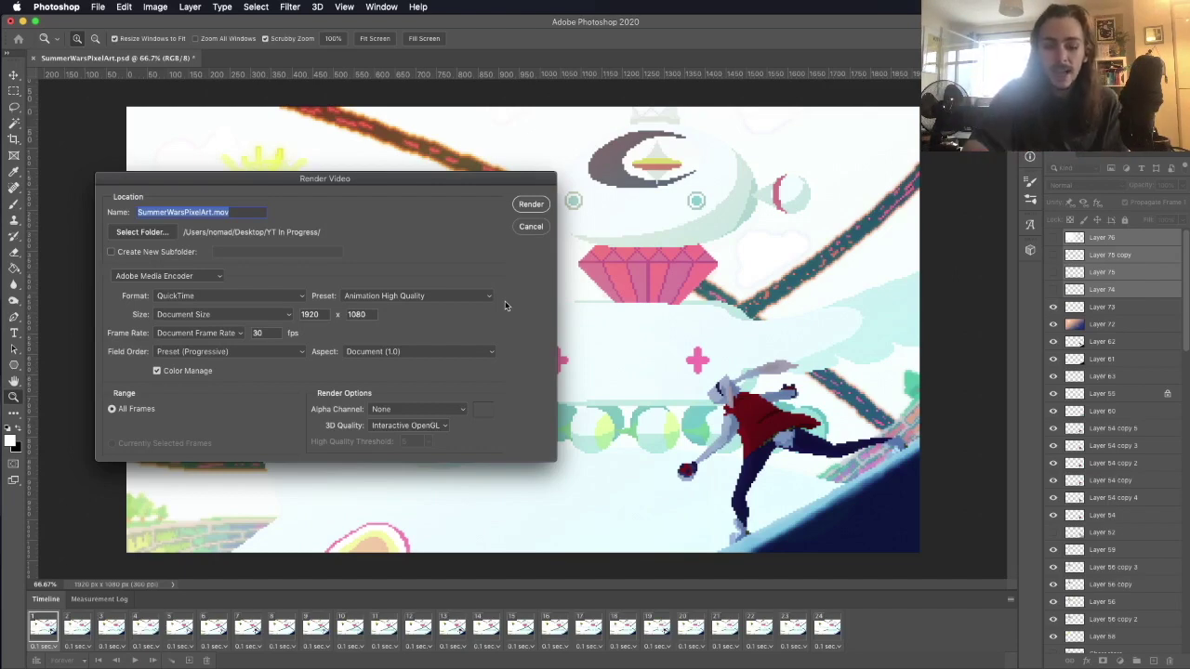
Enter a custom 10 fps frame rate, then cancel the Render Video dialog.
double_click(261, 332)
type("1")
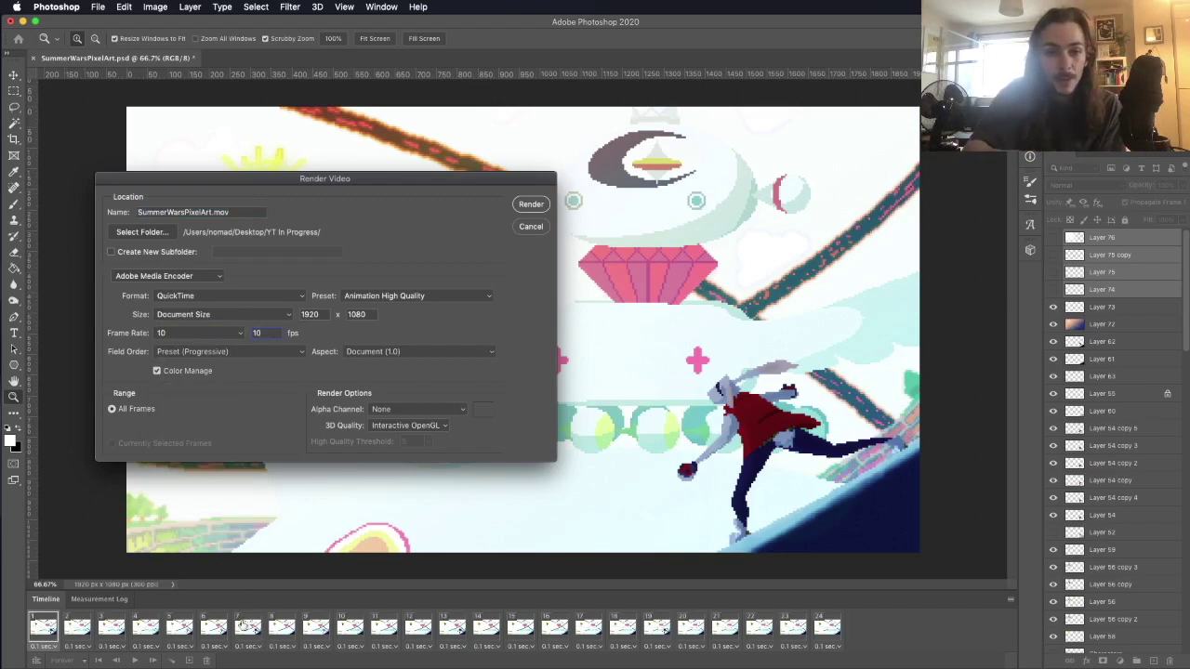
double_click(279, 332)
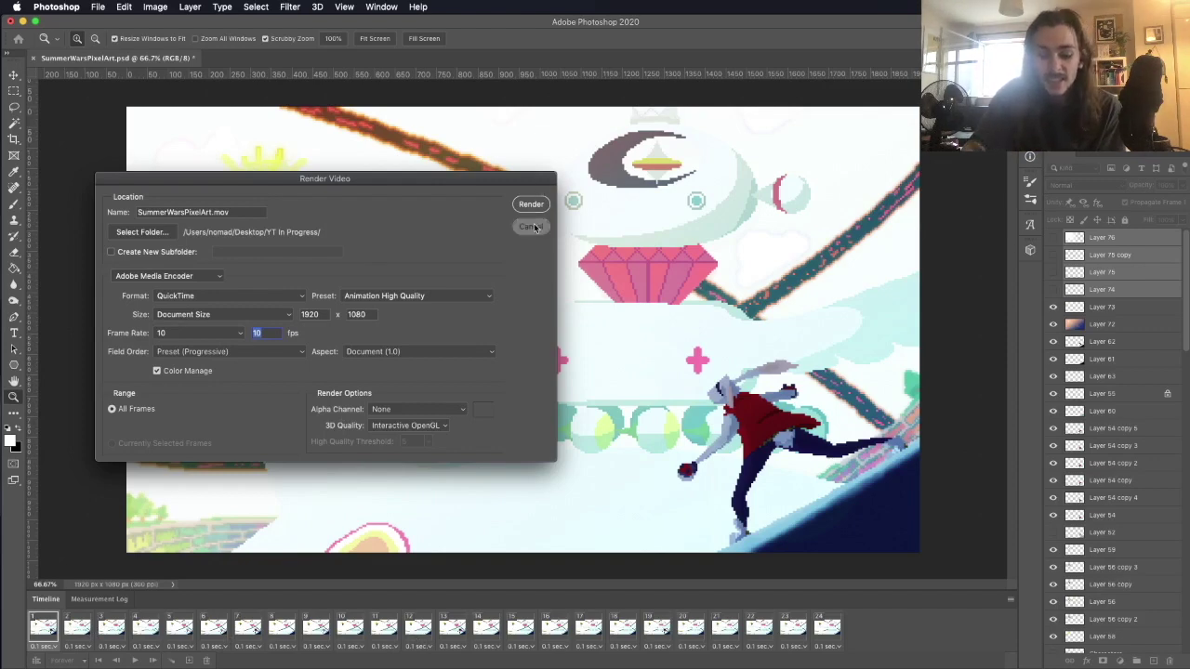
left_click(531, 226)
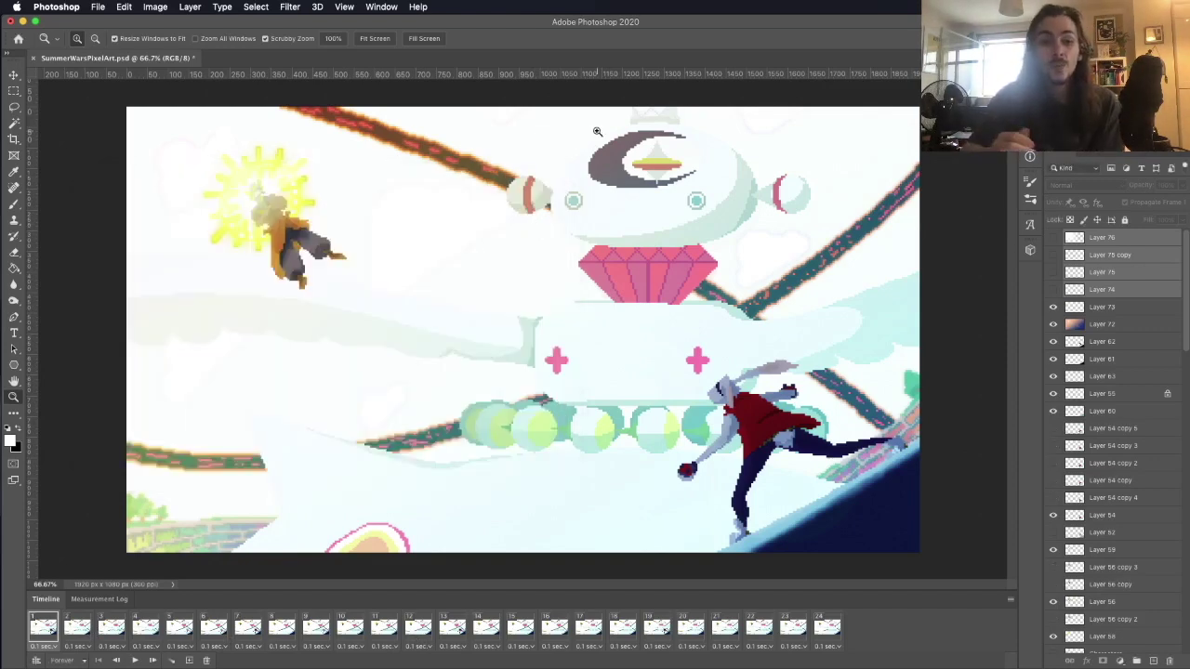